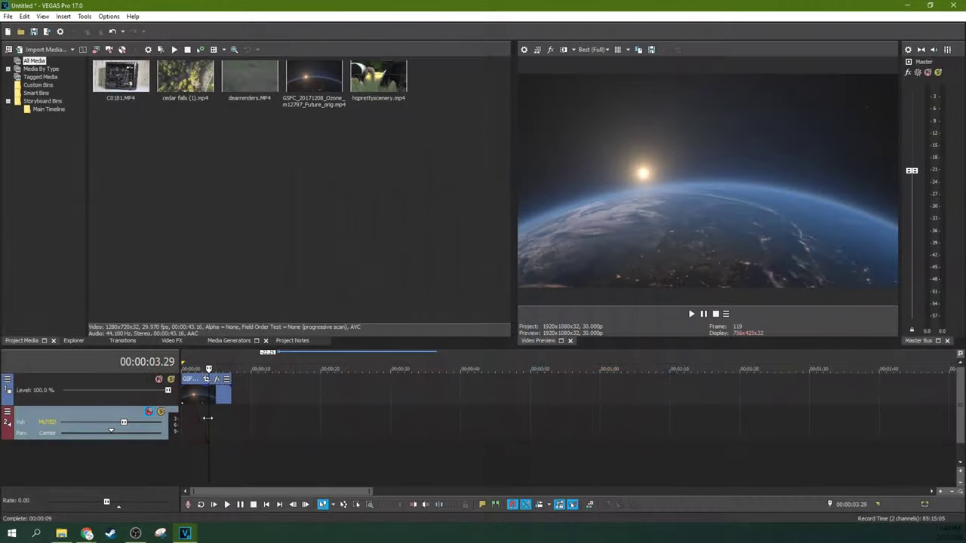
Step: Replay the NASA Earth sunrise clip from near its start in the Video Preview, then pause it
{"action": "left_click", "coordinate": [203, 418]}
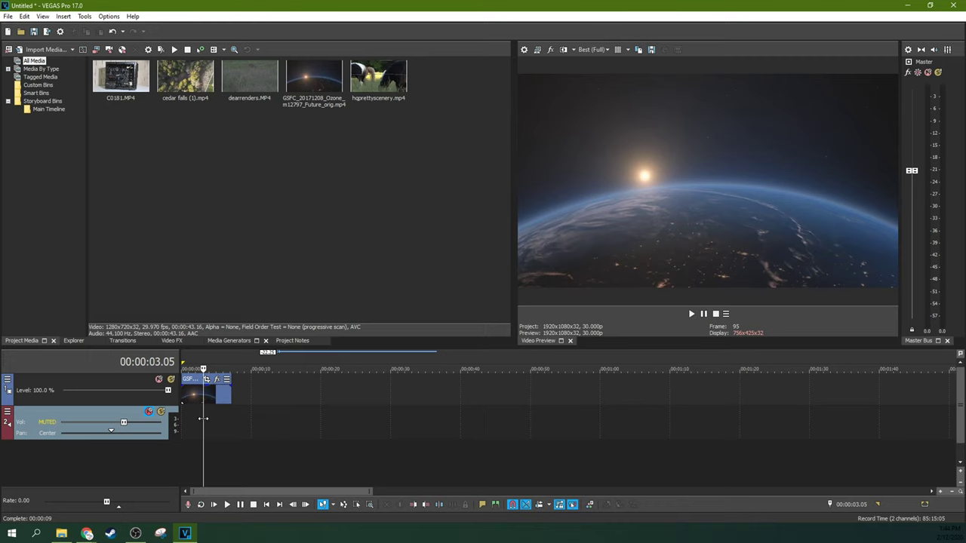
{"action": "key", "text": "space"}
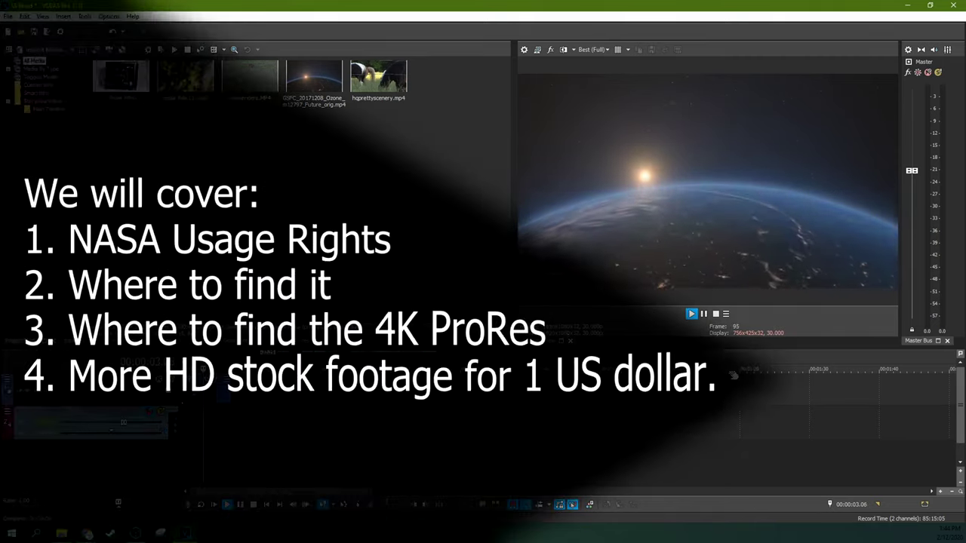
{"action": "left_click", "coordinate": [704, 314]}
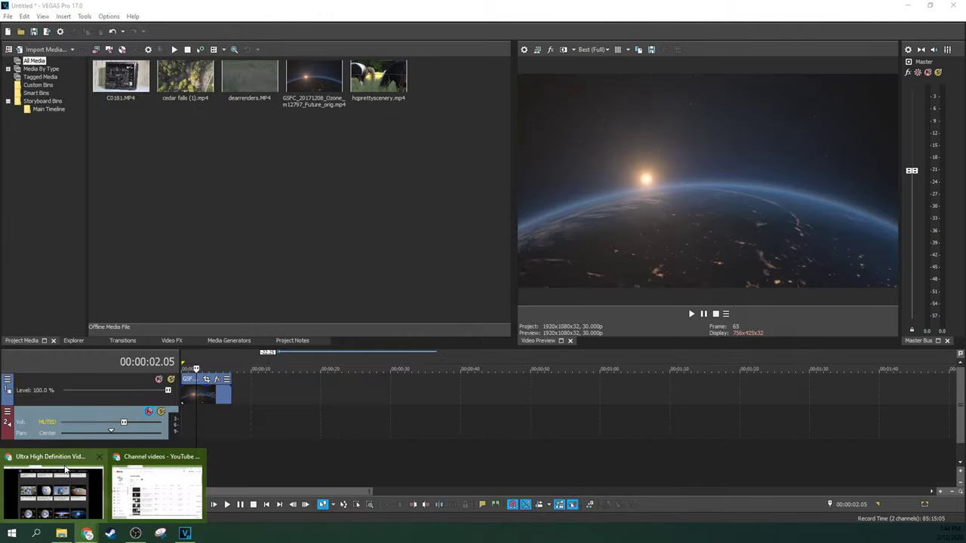
Step: Bring up the browser on NASA's Media Usage Guidelines page and select its web address
{"action": "mouse_move", "coordinate": [88, 534]}
{"action": "left_click", "coordinate": [67, 467]}
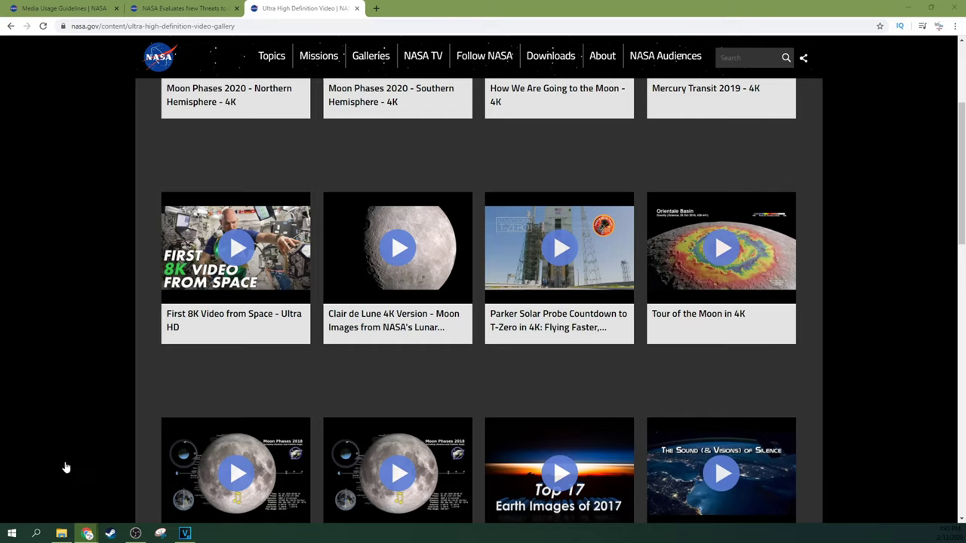
{"action": "left_click", "coordinate": [80, 9]}
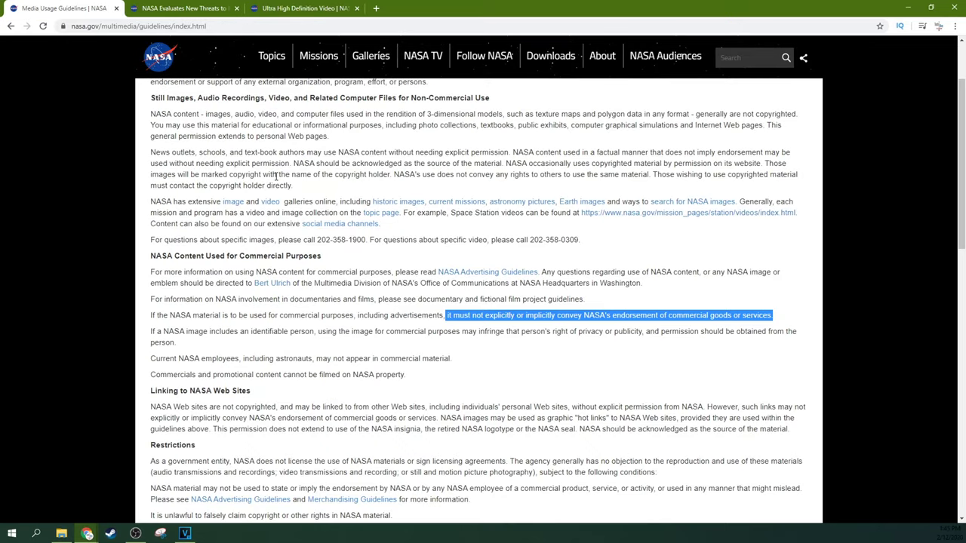
{"action": "scroll", "coordinate": [277, 176], "scroll_direction": "up", "scroll_amount": 3}
{"action": "left_click", "coordinate": [139, 181]}
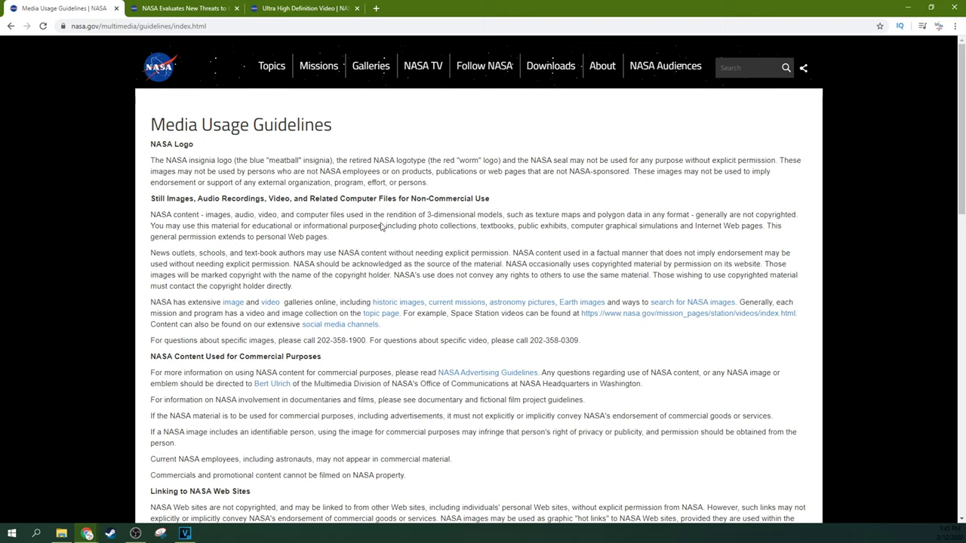
{"action": "left_click", "coordinate": [209, 25]}
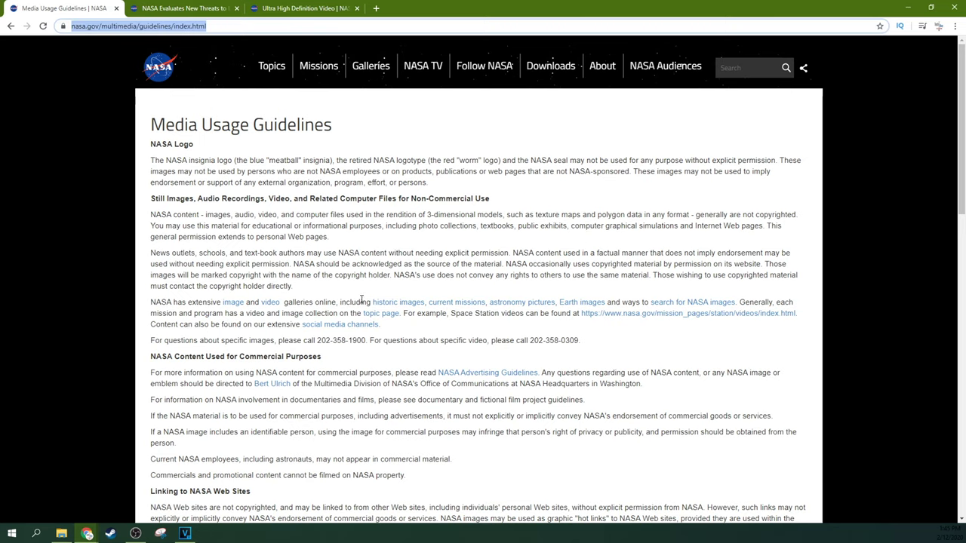
{"action": "scroll", "coordinate": [391, 393], "scroll_direction": "down", "scroll_amount": 1}
{"action": "left_click", "coordinate": [389, 384]}
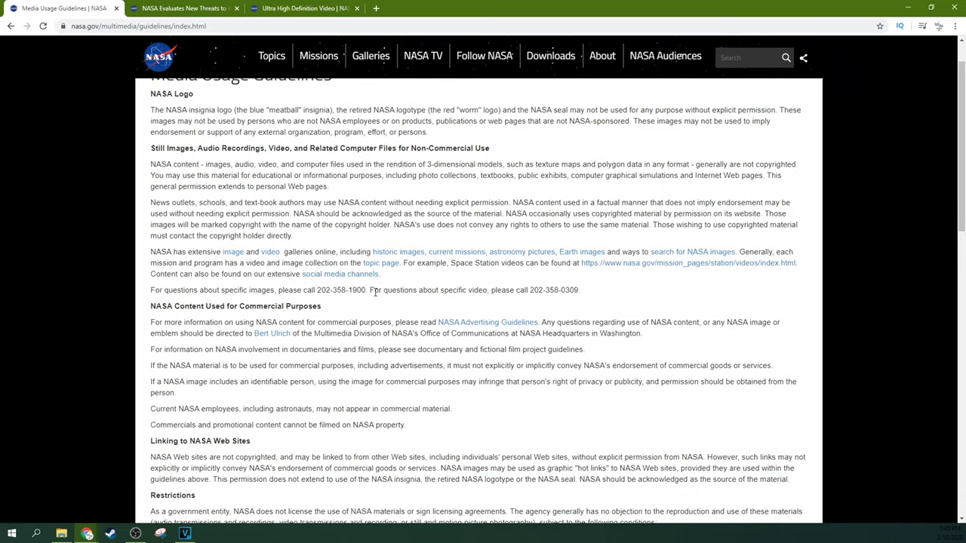
Step: Highlight the non-commercial, commercial-use contact and no-endorsement passages of the guidelines
{"action": "left_click_drag", "start_coordinate": [341, 202], "coordinate": [545, 215]}
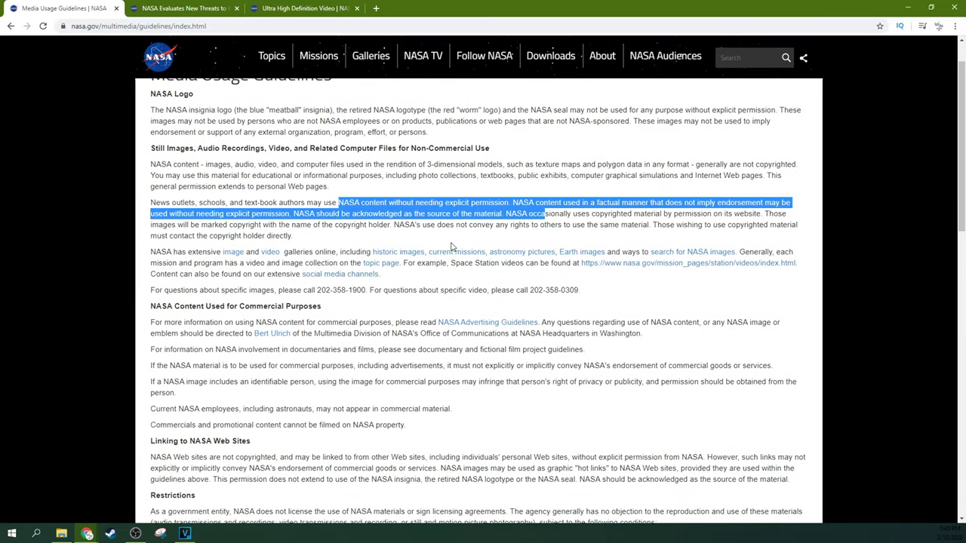
{"action": "scroll", "coordinate": [453, 250], "scroll_direction": "down", "scroll_amount": 1}
{"action": "left_click", "coordinate": [359, 260]}
{"action": "scroll", "coordinate": [451, 313], "scroll_direction": "down", "scroll_amount": 1}
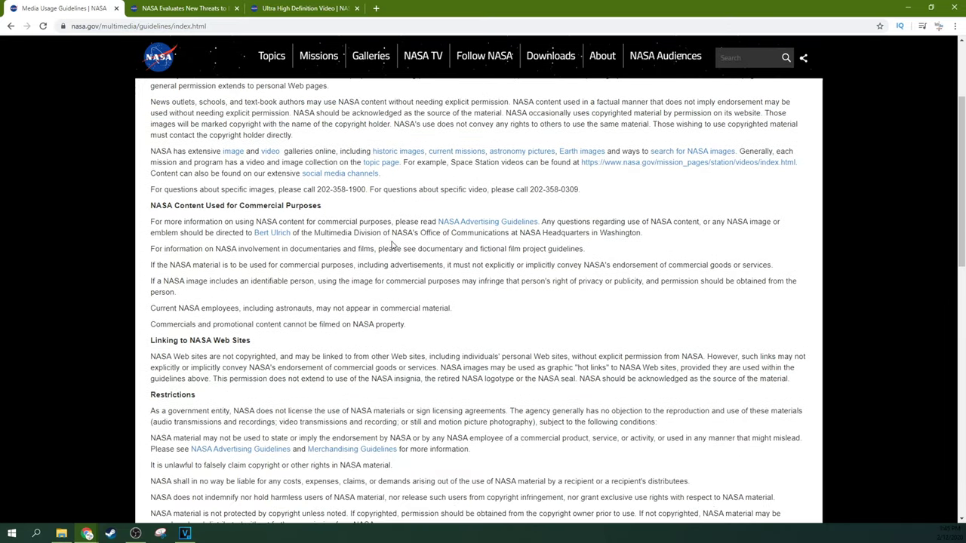
{"action": "left_click_drag", "start_coordinate": [417, 234], "coordinate": [533, 263]}
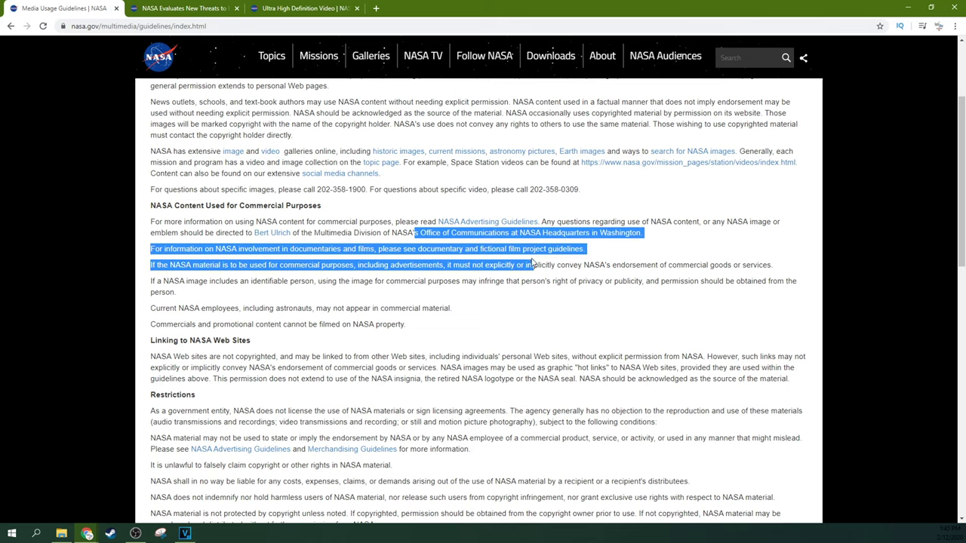
{"action": "left_click", "coordinate": [524, 280]}
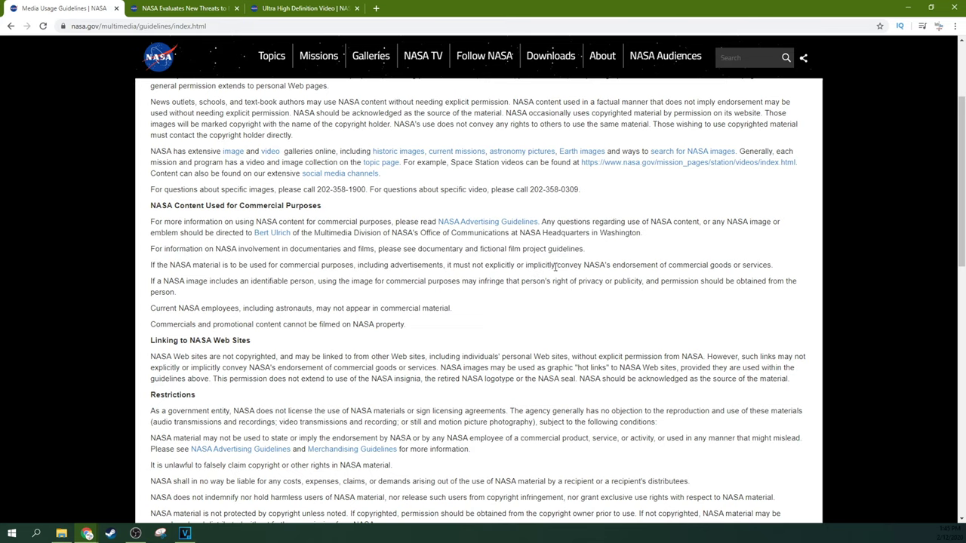
{"action": "left_click_drag", "start_coordinate": [469, 265], "coordinate": [769, 265]}
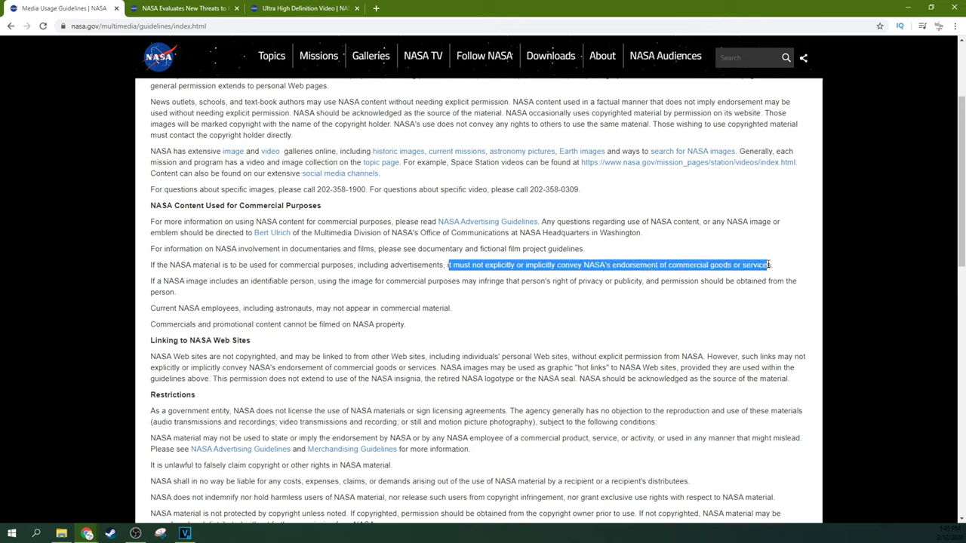
{"action": "left_click", "coordinate": [361, 264]}
Step: Highlight 'generally are not copyrighted', then switch to the NASA ozone-layer threats video page
{"action": "scroll", "coordinate": [305, 281], "scroll_direction": "up", "scroll_amount": 2}
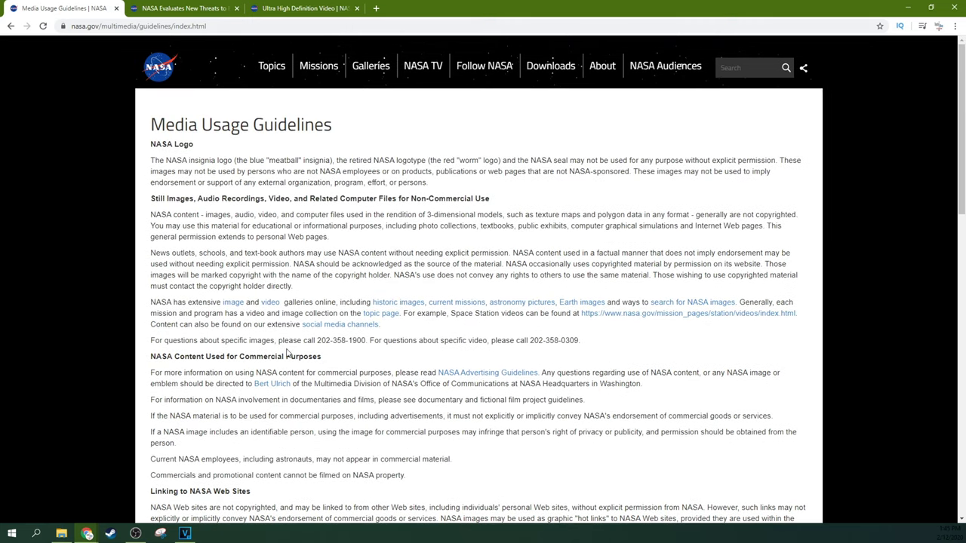
{"action": "scroll", "coordinate": [289, 341], "scroll_direction": "down", "scroll_amount": 2}
{"action": "scroll", "coordinate": [289, 344], "scroll_direction": "down", "scroll_amount": 2}
{"action": "scroll", "coordinate": [289, 344], "scroll_direction": "up", "scroll_amount": 4}
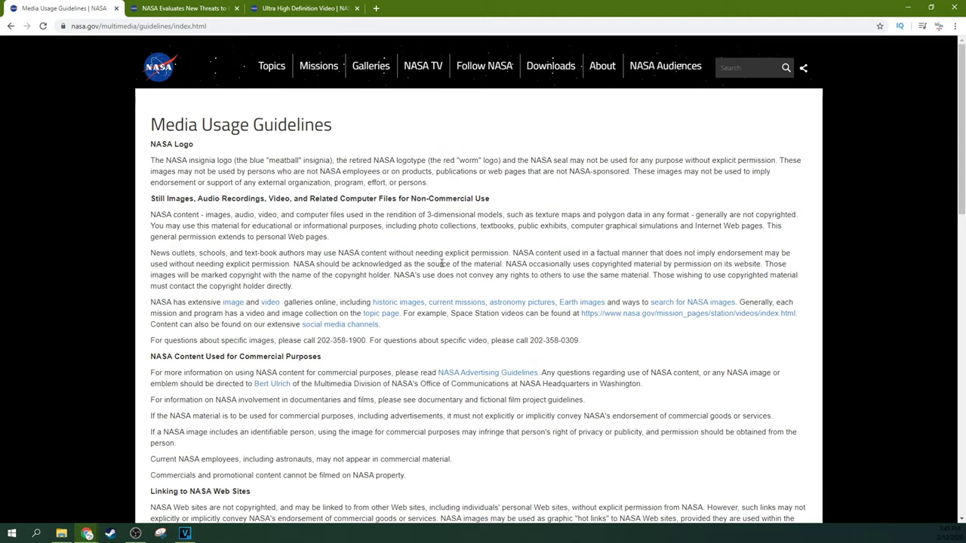
{"action": "left_click_drag", "start_coordinate": [695, 215], "coordinate": [794, 223]}
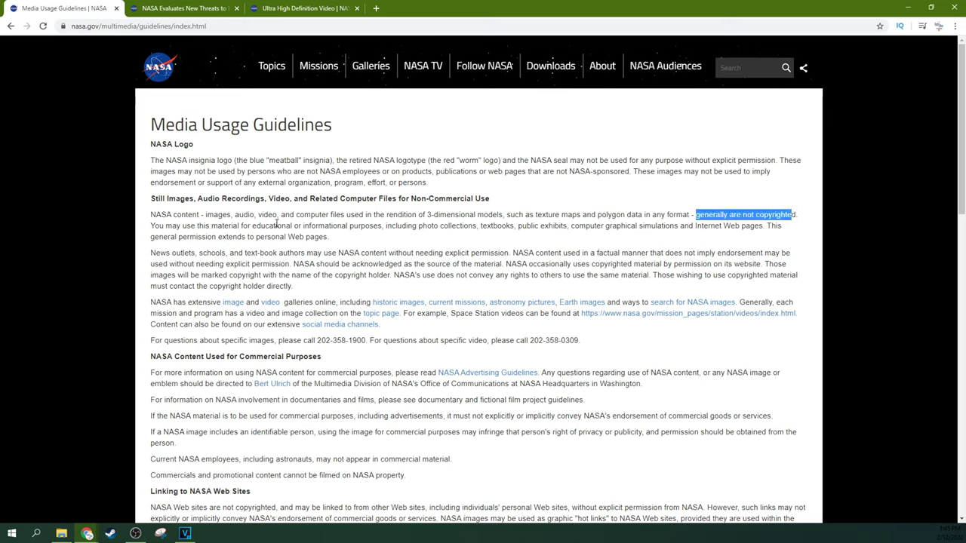
{"action": "left_click", "coordinate": [408, 241]}
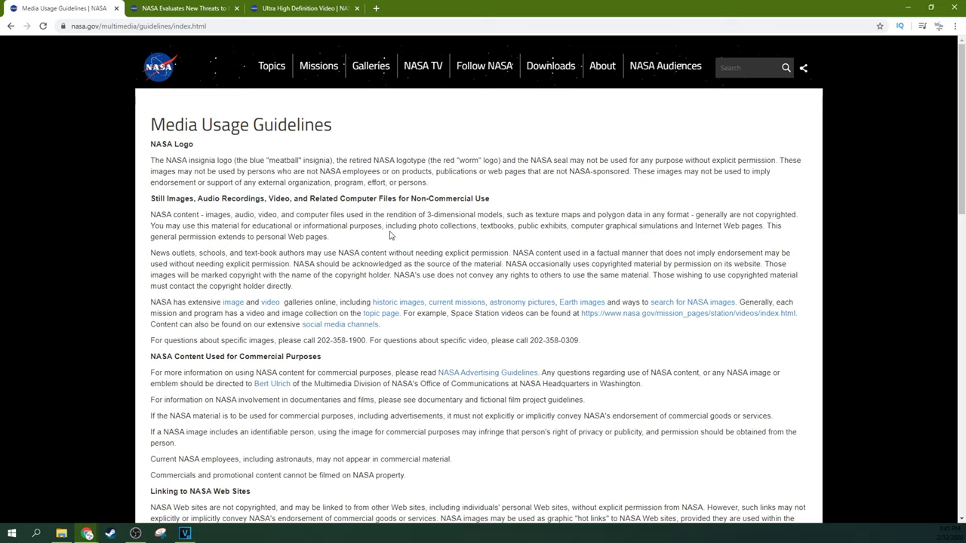
{"action": "left_click", "coordinate": [202, 11]}
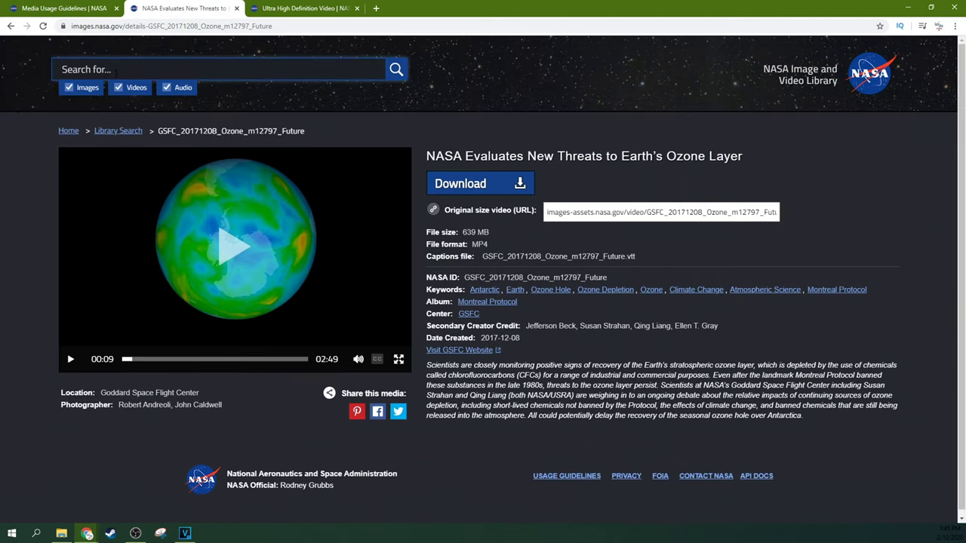
Step: Search the NASA Image and Video Library for 'mars'
{"action": "type", "text": "mars"}
{"action": "key", "text": "Return"}
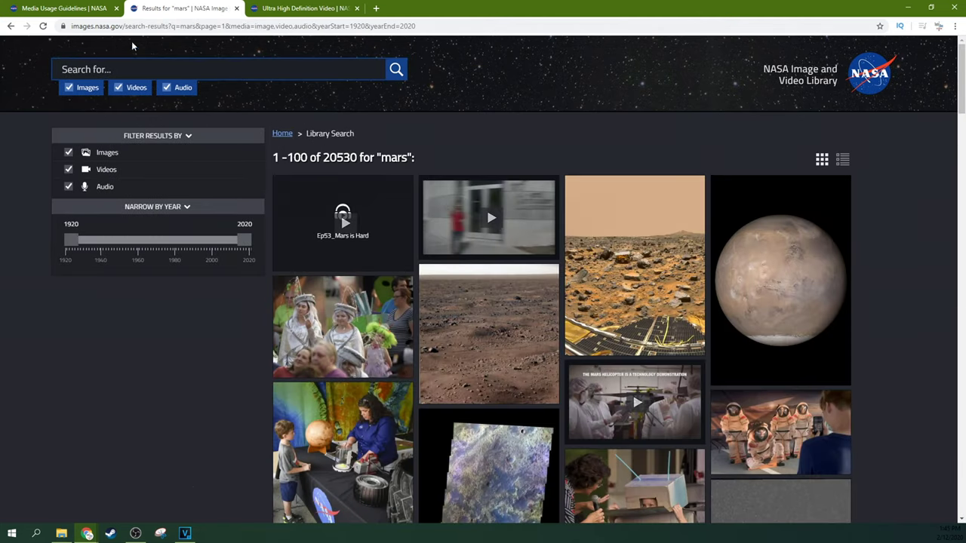
{"action": "left_click", "coordinate": [77, 26]}
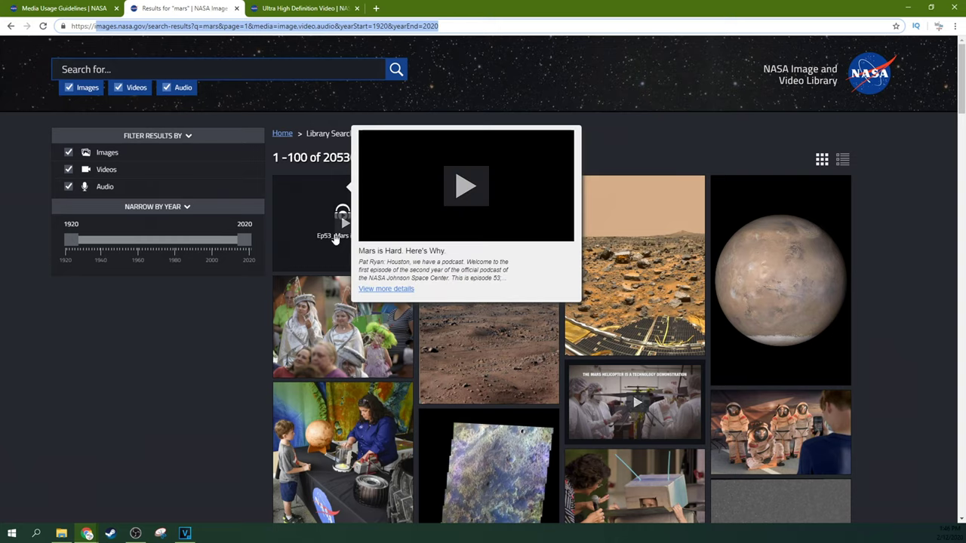
Step: Scroll through the 20,530 mars results, then return to the Ultra High Definition Video gallery
{"action": "scroll", "coordinate": [578, 345], "scroll_direction": "down", "scroll_amount": 4}
{"action": "scroll", "coordinate": [646, 348], "scroll_direction": "down", "scroll_amount": 2}
{"action": "scroll", "coordinate": [646, 348], "scroll_direction": "down", "scroll_amount": 4}
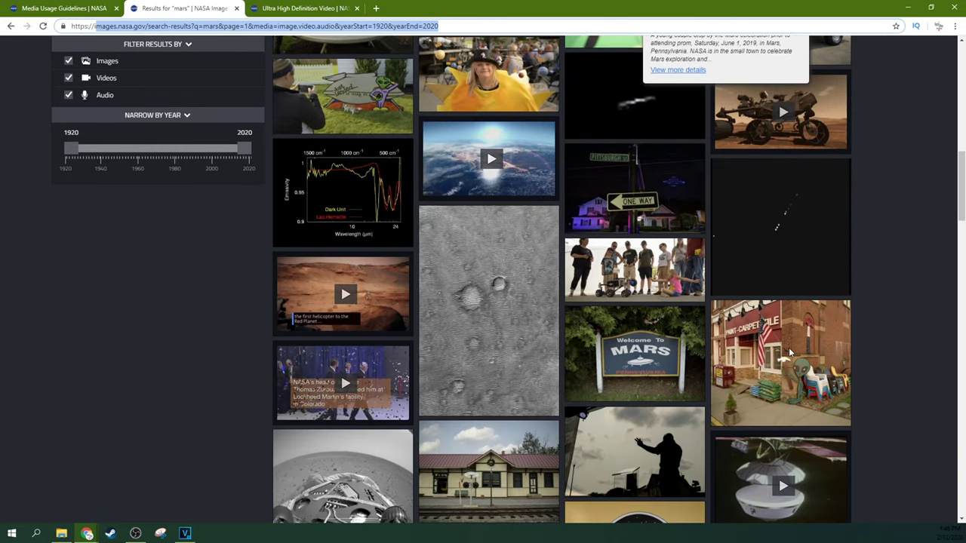
{"action": "scroll", "coordinate": [789, 347], "scroll_direction": "down", "scroll_amount": 1}
{"action": "scroll", "coordinate": [789, 347], "scroll_direction": "down", "scroll_amount": 4}
{"action": "scroll", "coordinate": [789, 347], "scroll_direction": "up", "scroll_amount": 6}
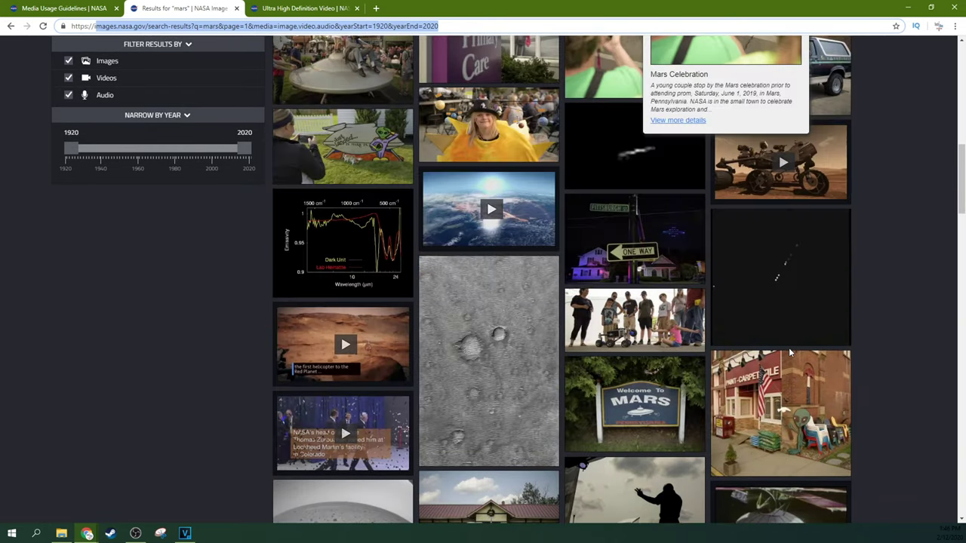
{"action": "scroll", "coordinate": [789, 348], "scroll_direction": "up", "scroll_amount": 5}
{"action": "scroll", "coordinate": [788, 347], "scroll_direction": "up", "scroll_amount": 4}
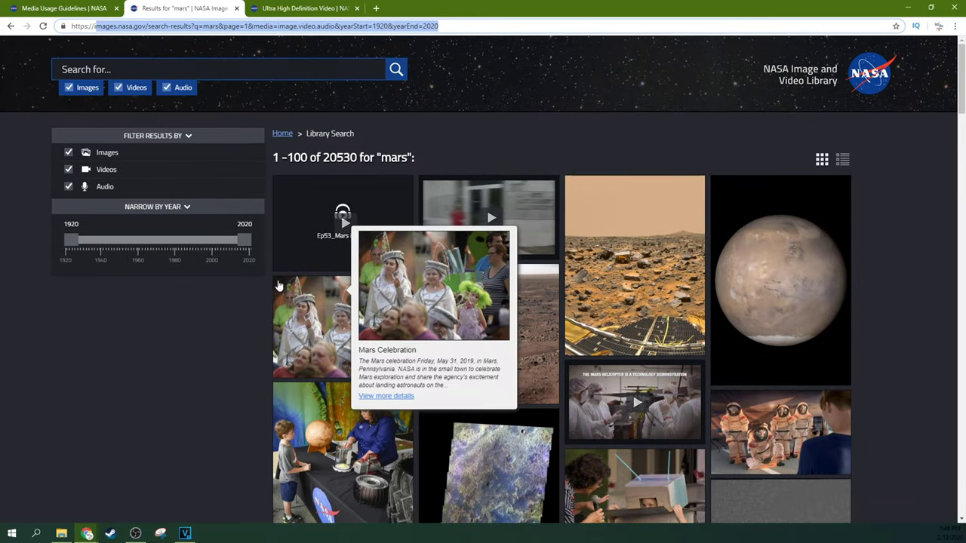
{"action": "left_click", "coordinate": [304, 8]}
Step: Open the Clair de Lune 4K Version video from the Ultra High Definition gallery
{"action": "scroll", "coordinate": [226, 164], "scroll_direction": "up", "scroll_amount": 3}
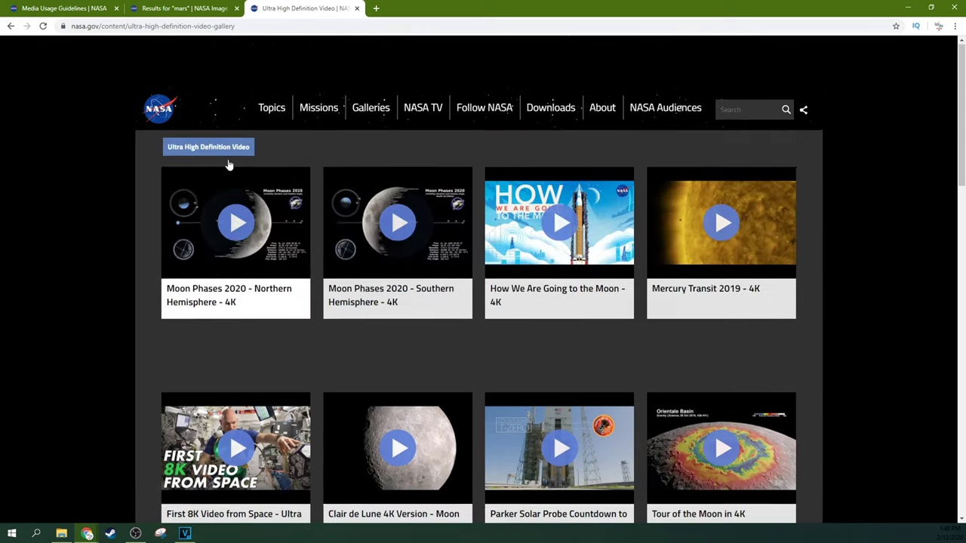
{"action": "left_click", "coordinate": [241, 25]}
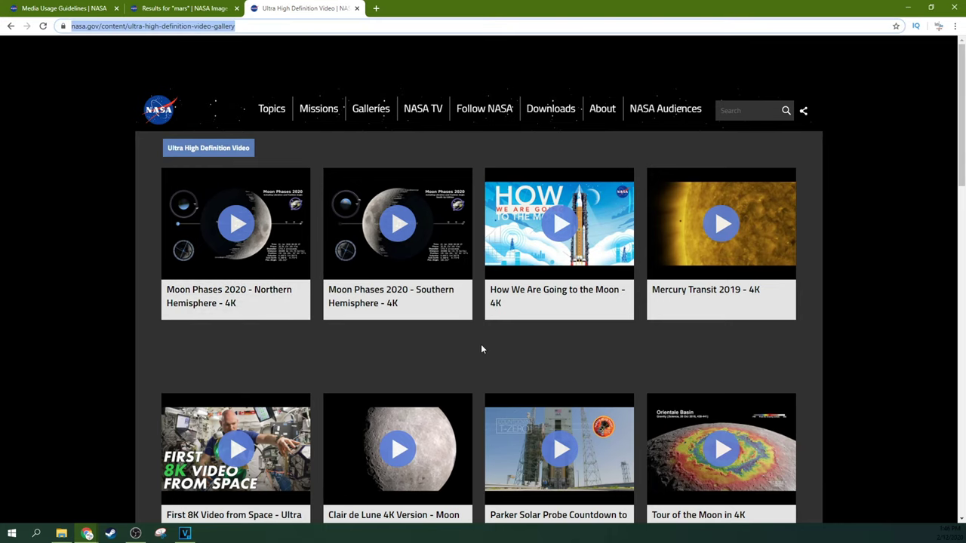
{"action": "scroll", "coordinate": [481, 346], "scroll_direction": "down", "scroll_amount": 1}
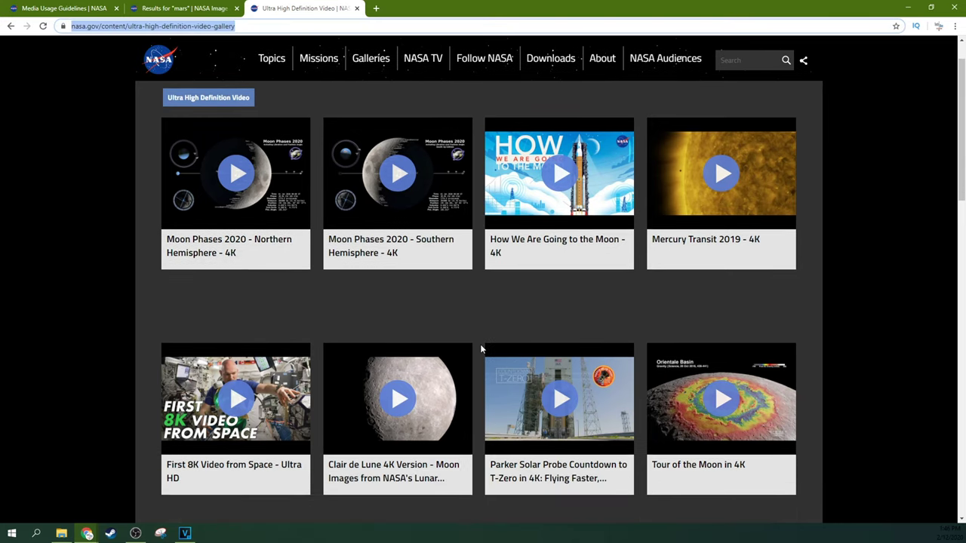
{"action": "left_click", "coordinate": [408, 407]}
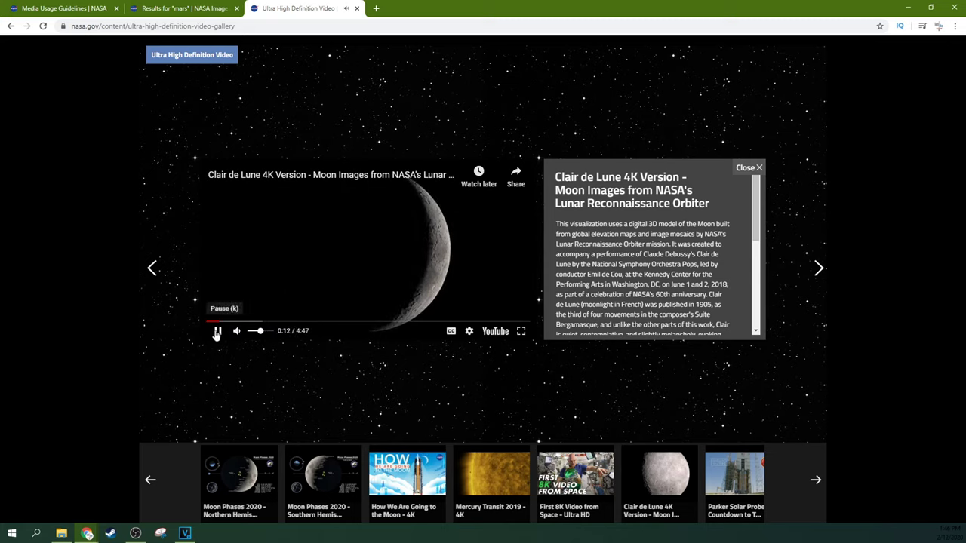
Step: Preview the Clair de Lune video from about 2:00 and pause it
{"action": "left_click", "coordinate": [216, 332]}
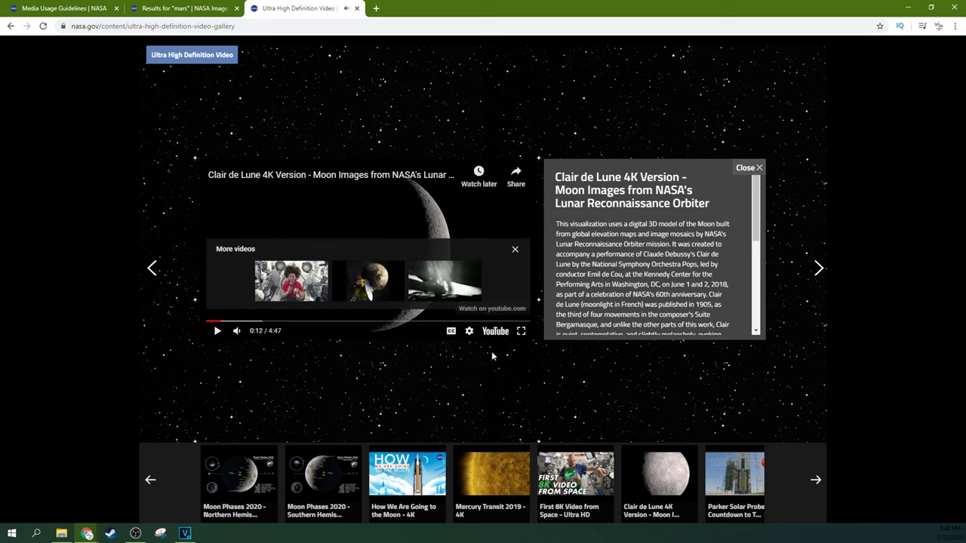
{"action": "left_click", "coordinate": [516, 252]}
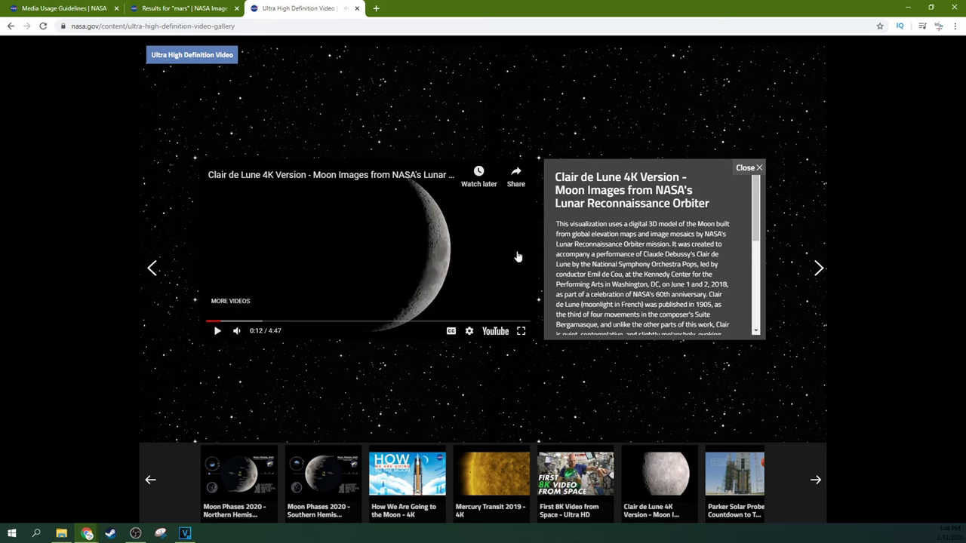
{"action": "left_click", "coordinate": [342, 323]}
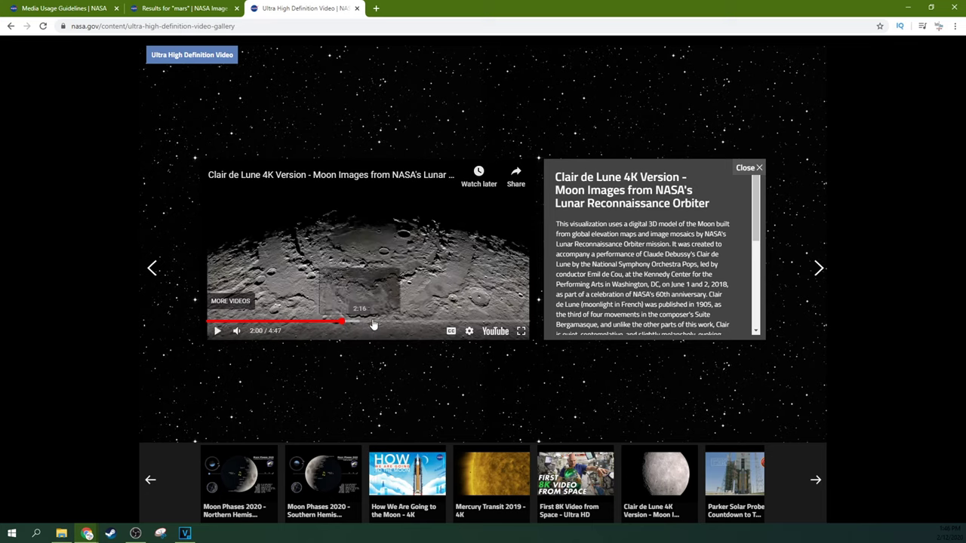
{"action": "left_click", "coordinate": [216, 332]}
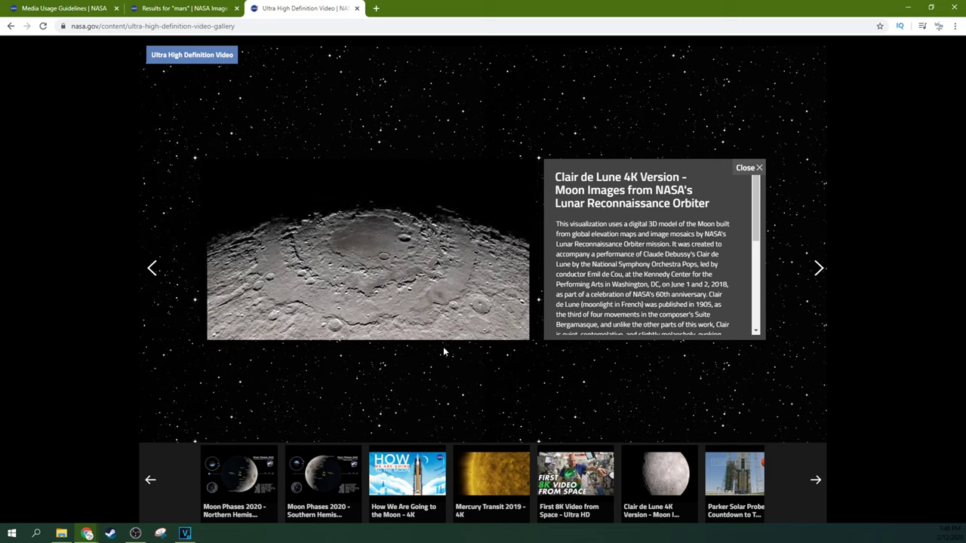
{"action": "left_click", "coordinate": [370, 301]}
Step: Open the description's svs.gsfc.nasa.gov link in a new tab
{"action": "scroll", "coordinate": [761, 274], "scroll_direction": "down", "scroll_amount": 5}
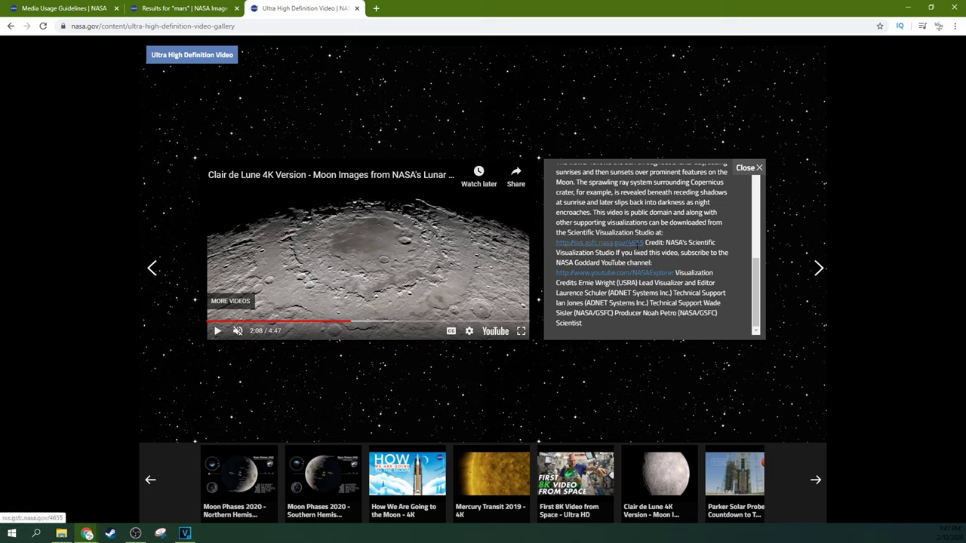
{"action": "right_click", "coordinate": [586, 250]}
{"action": "left_click", "coordinate": [615, 254]}
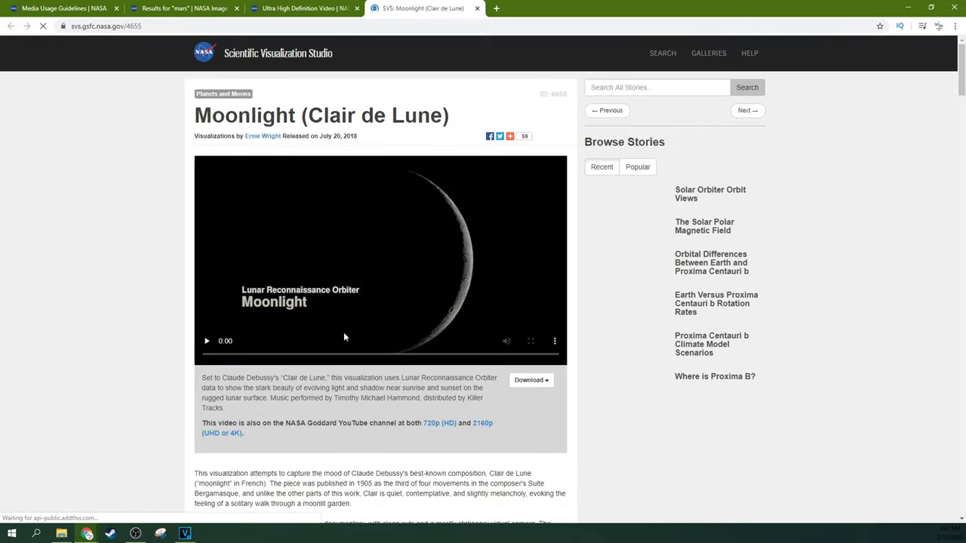
Step: Review the Moonlight page's download formats, including 3840x2160 ProRes, then play the video
{"action": "scroll", "coordinate": [528, 279], "scroll_direction": "down", "scroll_amount": 2}
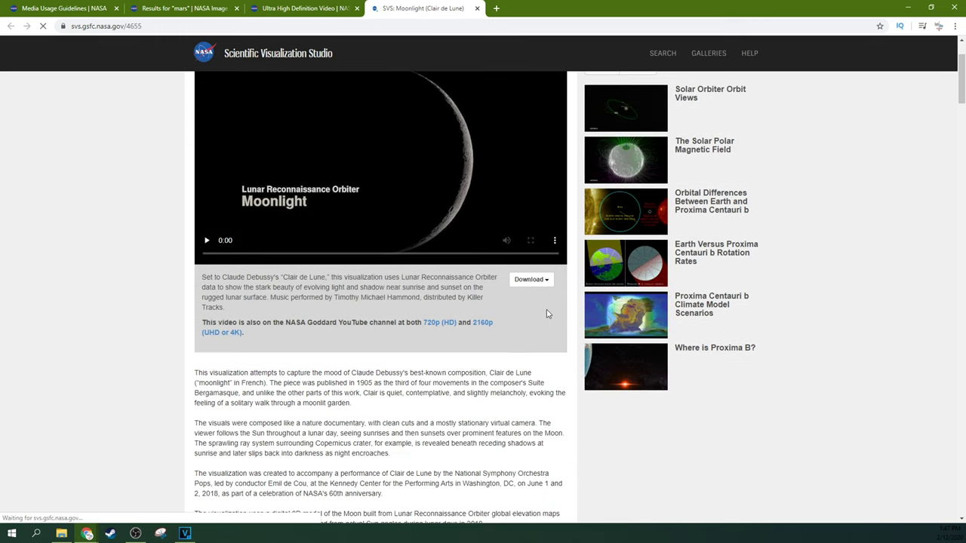
{"action": "left_click", "coordinate": [546, 282]}
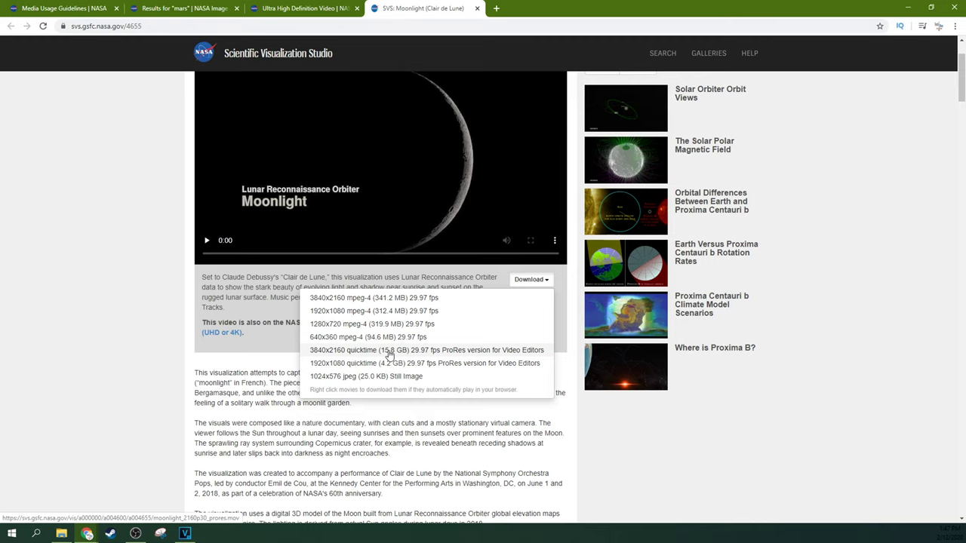
{"action": "left_click", "coordinate": [188, 330]}
{"action": "scroll", "coordinate": [189, 329], "scroll_direction": "up", "scroll_amount": 2}
{"action": "left_click", "coordinate": [207, 341]}
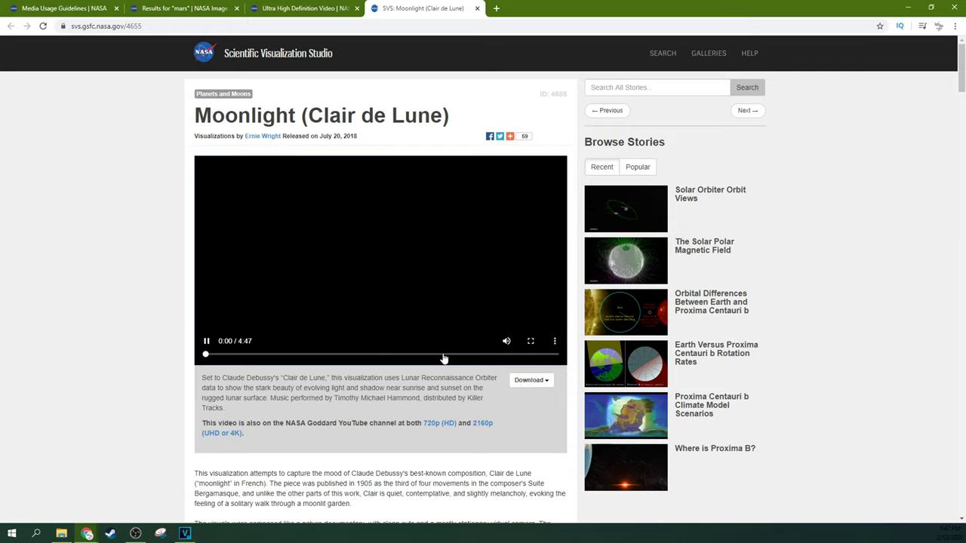
Step: Mute the Moonlight video, jump to about 3:00, and briefly recheck the usage guidelines
{"action": "left_click", "coordinate": [506, 343]}
{"action": "left_click", "coordinate": [427, 356]}
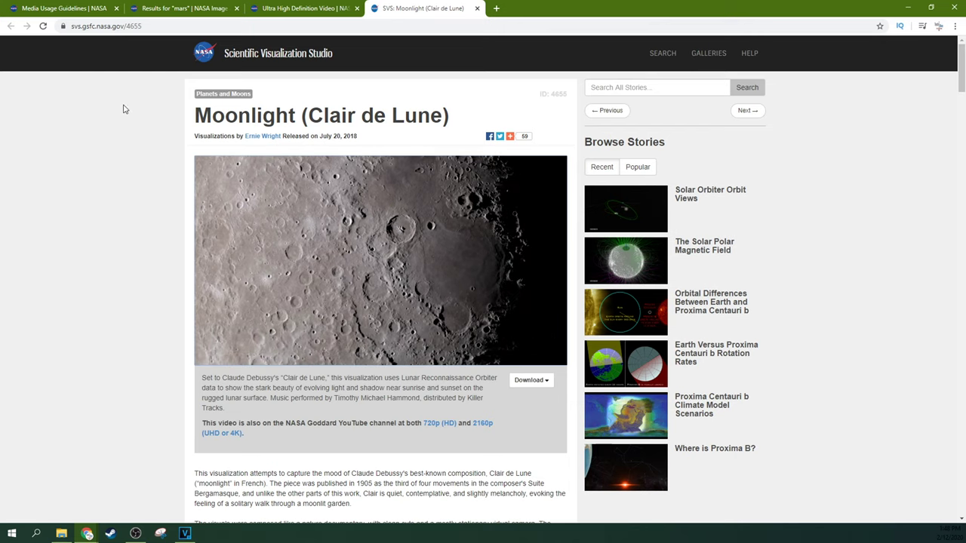
{"action": "left_click", "coordinate": [94, 6]}
{"action": "scroll", "coordinate": [298, 168], "scroll_direction": "down", "scroll_amount": 3}
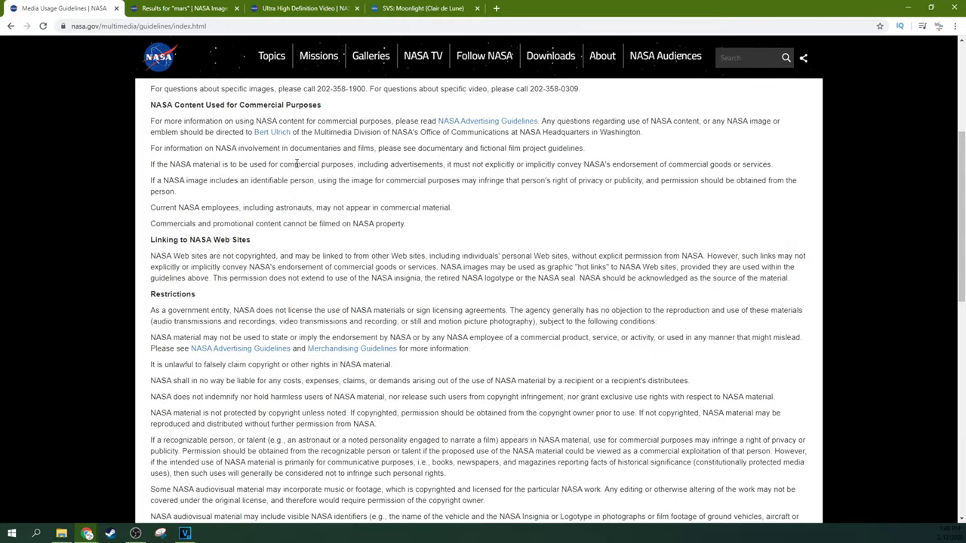
{"action": "scroll", "coordinate": [298, 168], "scroll_direction": "down", "scroll_amount": 2}
{"action": "scroll", "coordinate": [298, 167], "scroll_direction": "up", "scroll_amount": 2}
{"action": "key", "text": "ctrl+shift+Tab"}
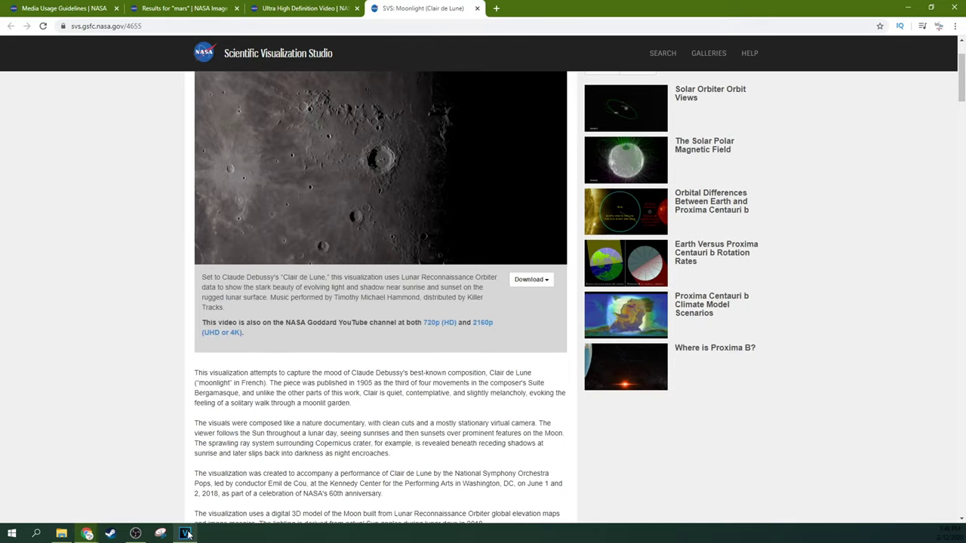
{"action": "left_click", "coordinate": [185, 534]}
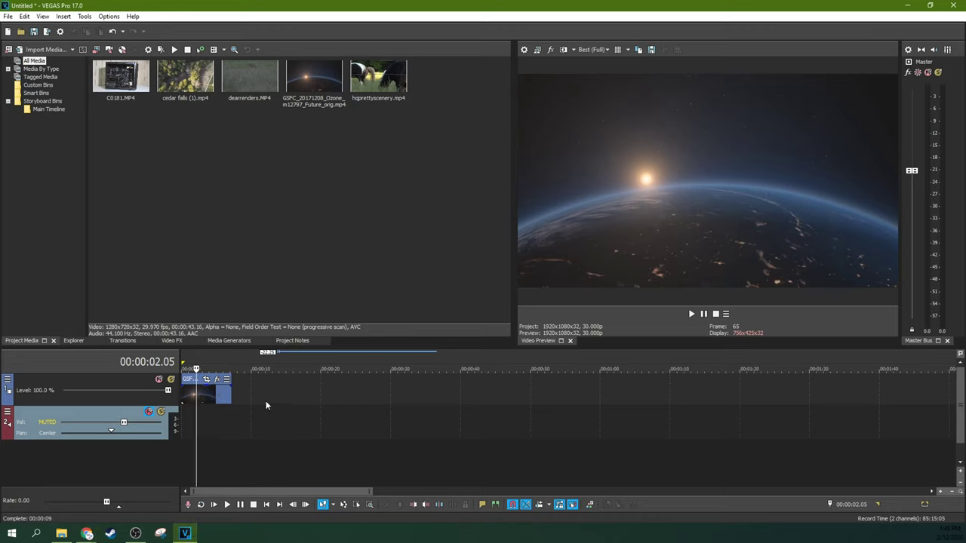
Step: Place the cedar falls clip on the timeline after the Earth clip and play it
{"action": "left_click", "coordinate": [243, 408]}
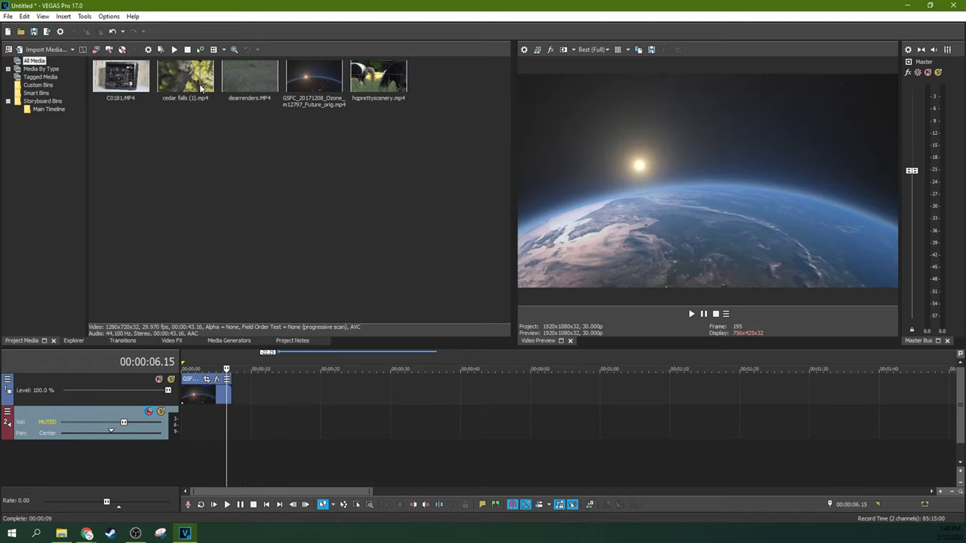
{"action": "left_click_drag", "start_coordinate": [259, 368], "coordinate": [260, 389]}
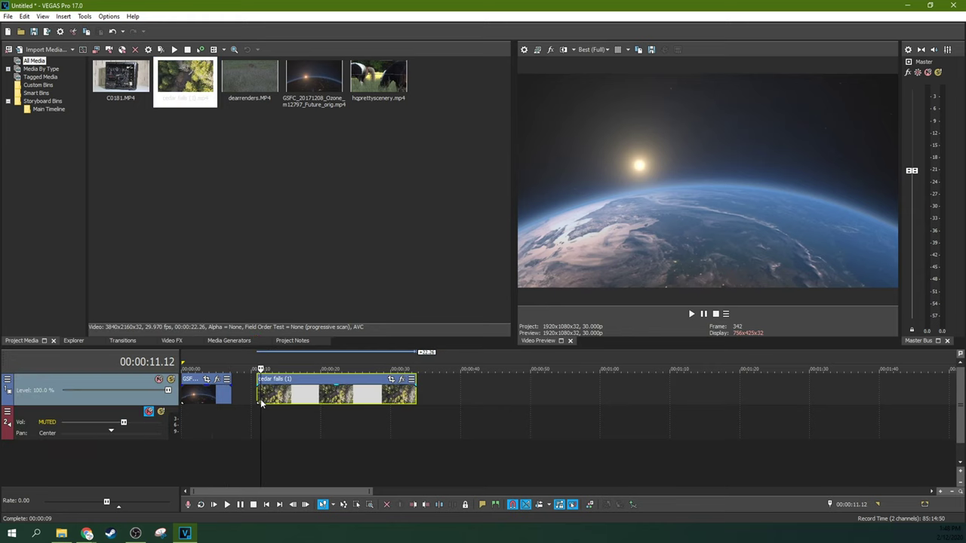
{"action": "key", "text": "space"}
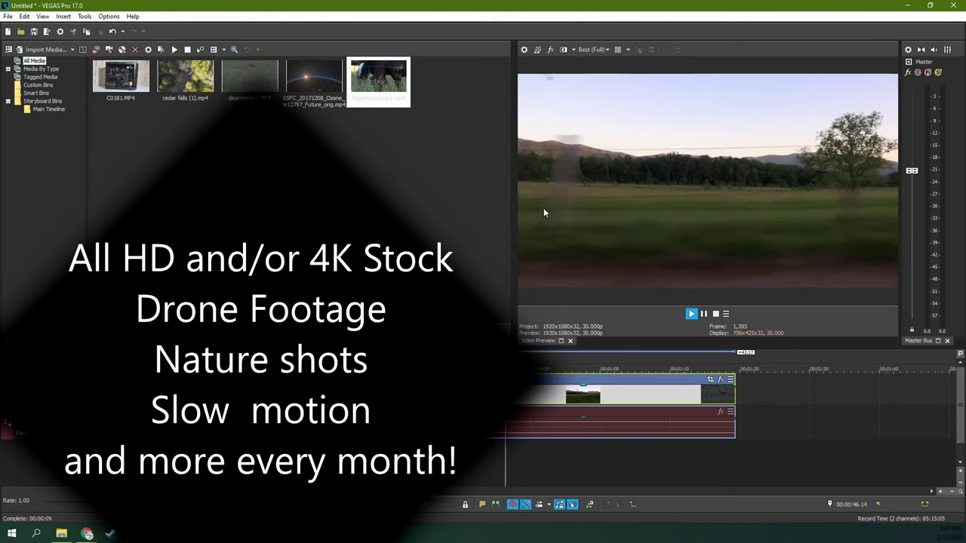
Step: Skip ahead through the hqprettyscenery clip and pause on the field landscape shot
{"action": "left_click", "coordinate": [643, 392]}
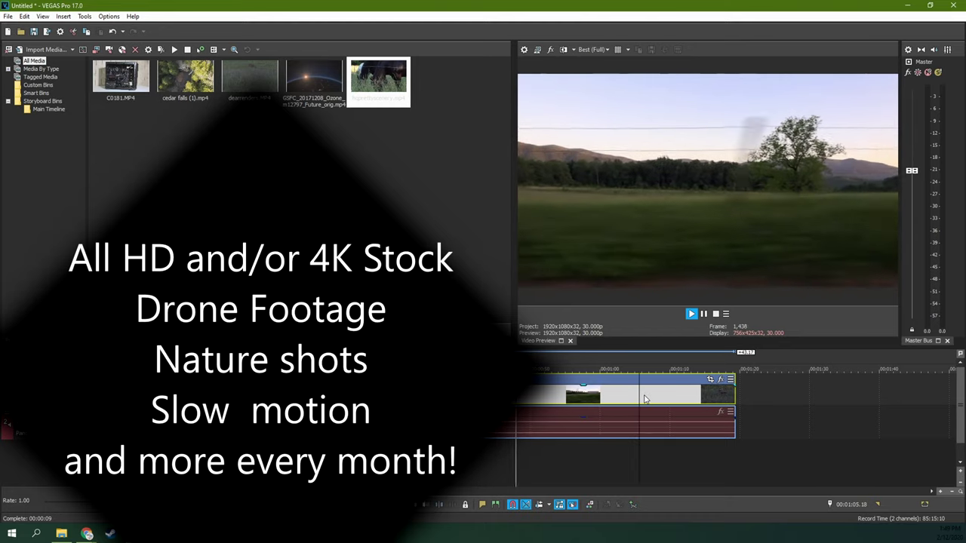
{"action": "left_click", "coordinate": [712, 395]}
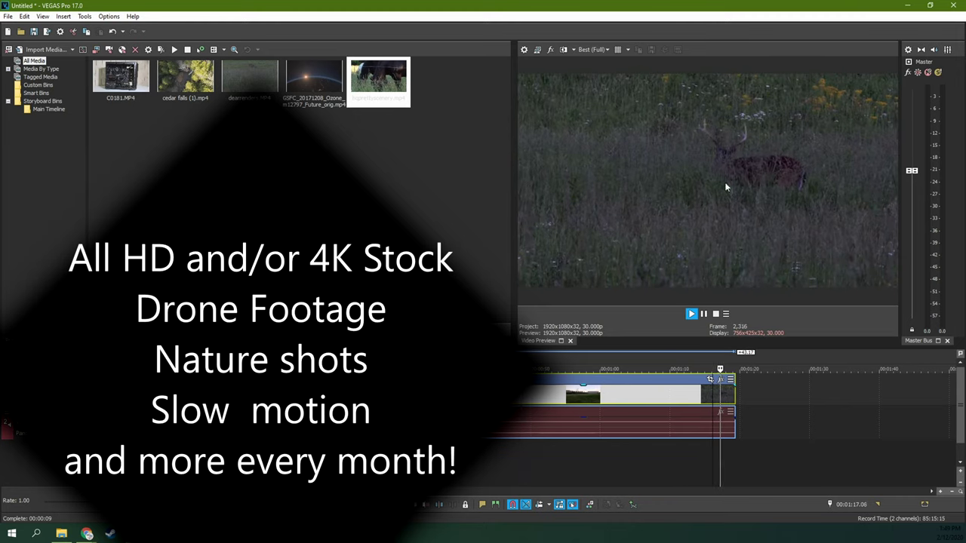
{"action": "left_click", "coordinate": [704, 314]}
{"action": "left_click", "coordinate": [570, 399]}
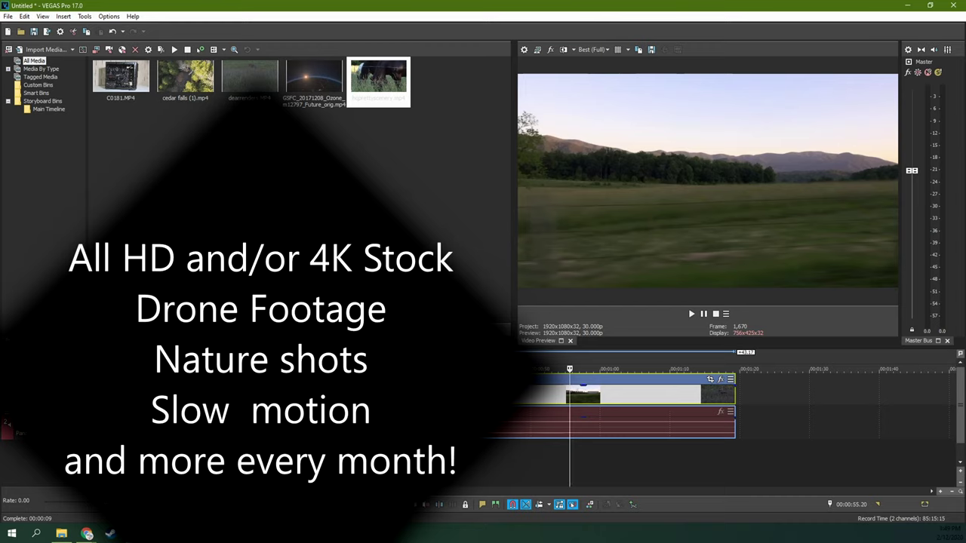
Step: Briefly scroll the Patreon membership page in Chrome, then return to VEGAS Pro
{"action": "left_click", "coordinate": [88, 534]}
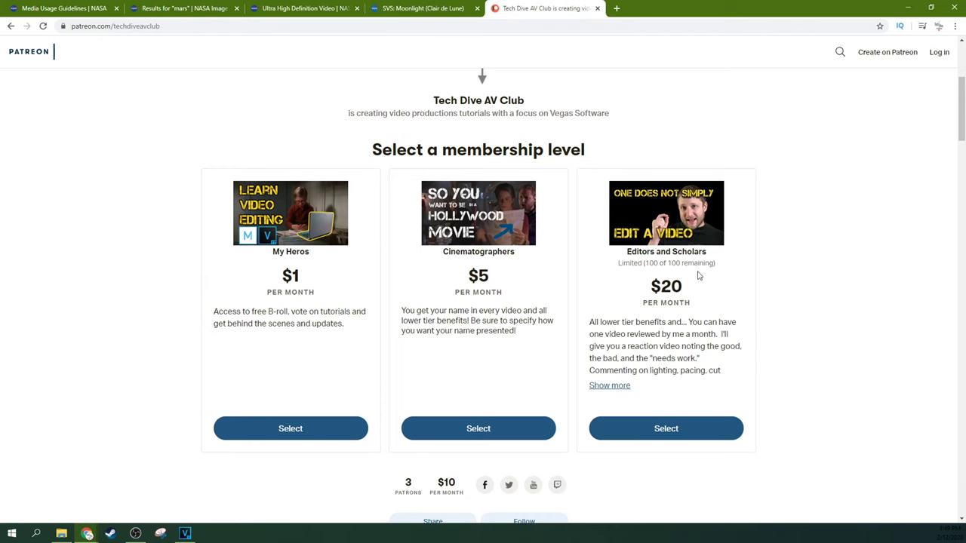
{"action": "scroll", "coordinate": [576, 386], "scroll_direction": "down", "scroll_amount": 2}
{"action": "scroll", "coordinate": [575, 386], "scroll_direction": "up", "scroll_amount": 3}
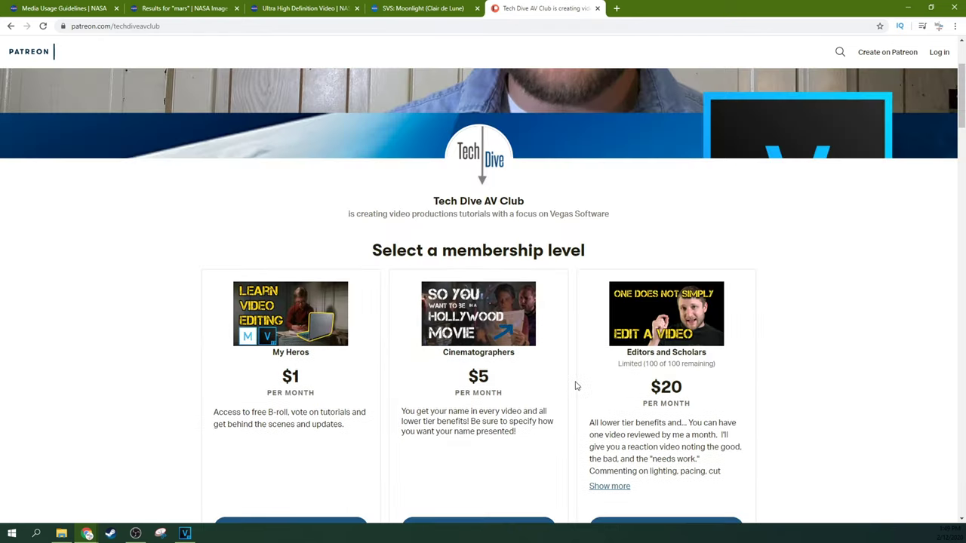
{"action": "scroll", "coordinate": [571, 268], "scroll_direction": "down", "scroll_amount": 1}
{"action": "scroll", "coordinate": [611, 225], "scroll_direction": "up", "scroll_amount": 2}
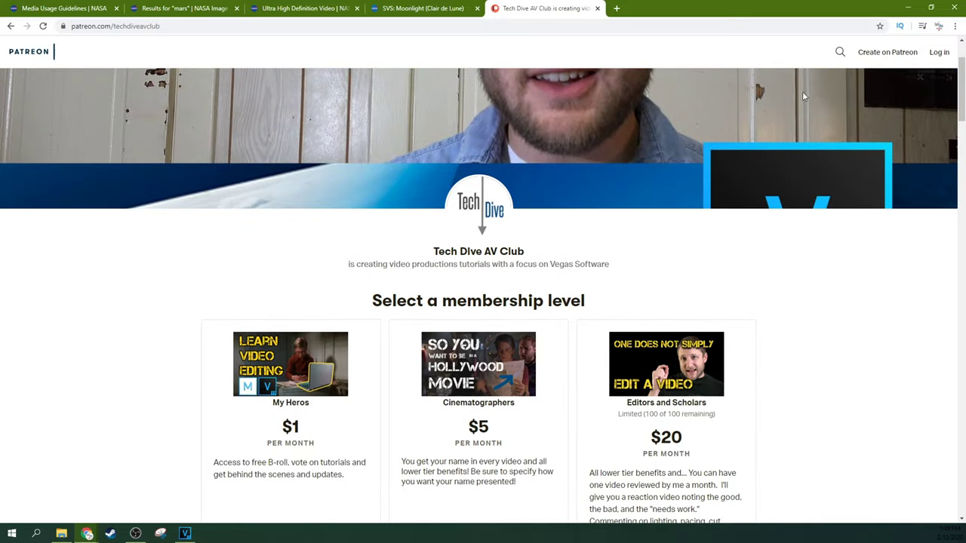
{"action": "left_click", "coordinate": [906, 6]}
{"action": "left_click", "coordinate": [362, 400]}
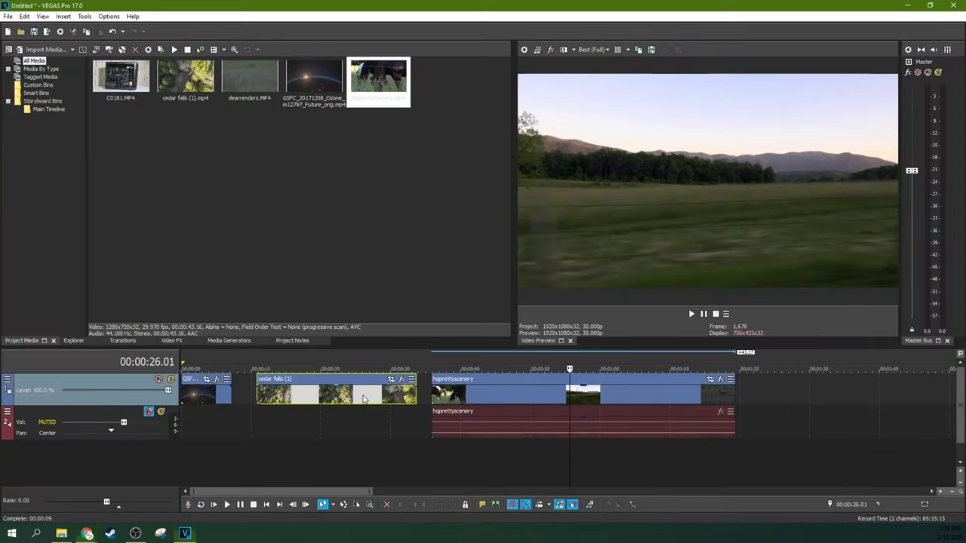
{"action": "left_click", "coordinate": [486, 408]}
{"action": "left_click", "coordinate": [589, 401]}
{"action": "left_click", "coordinate": [657, 406]}
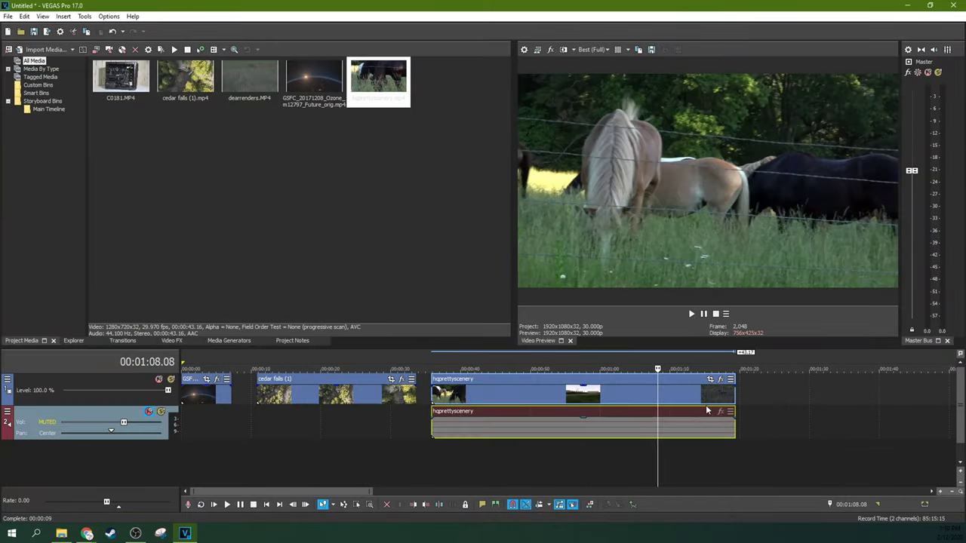
{"action": "left_click", "coordinate": [706, 405]}
{"action": "double_click", "coordinate": [717, 394]}
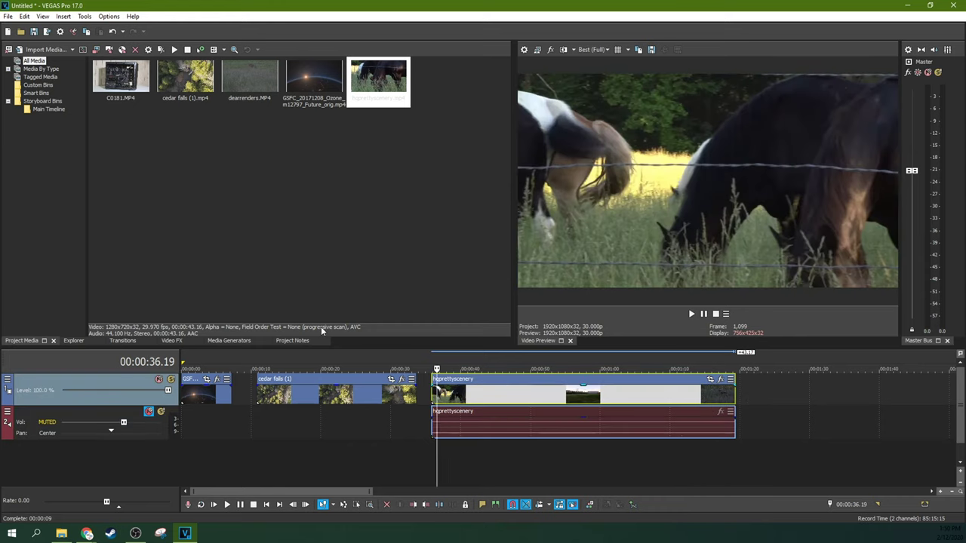
{"action": "left_click", "coordinate": [192, 413]}
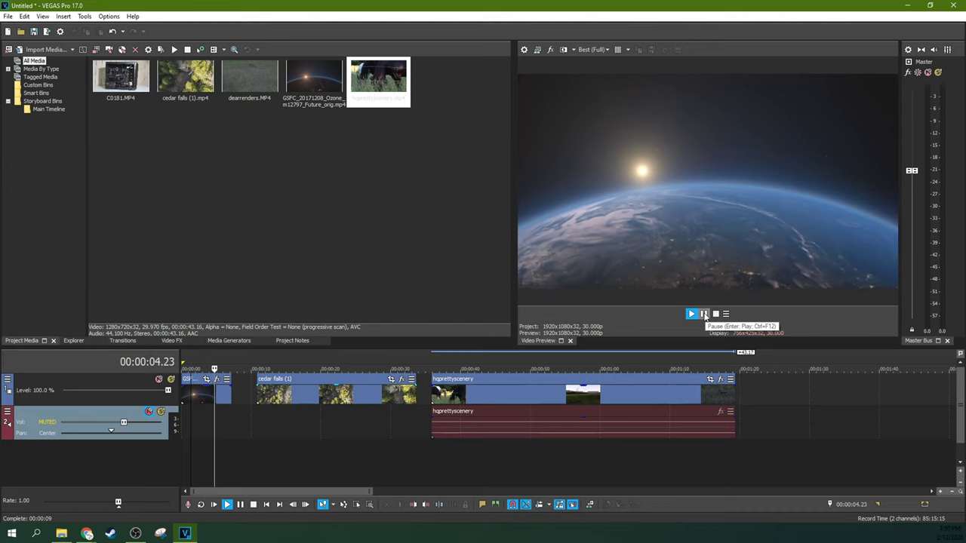
{"action": "left_click", "coordinate": [704, 314]}
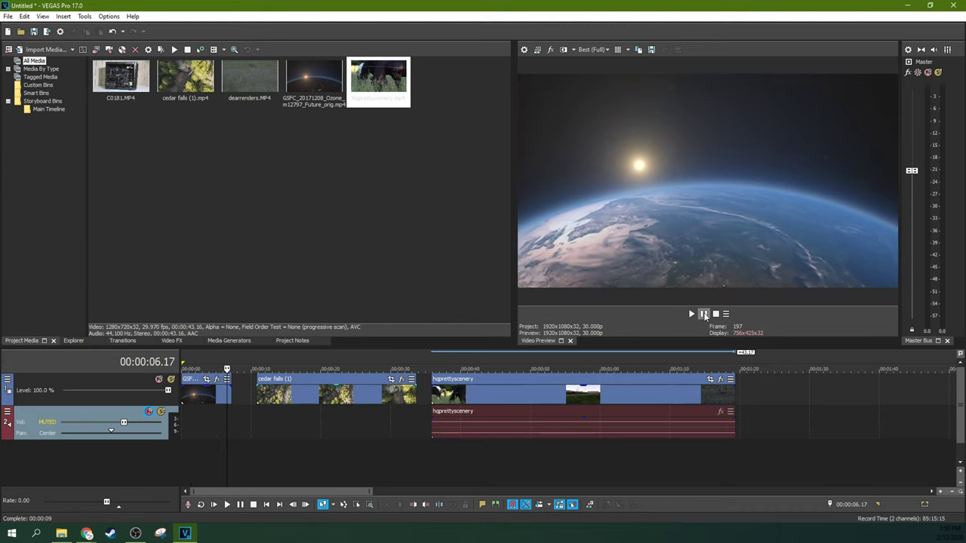